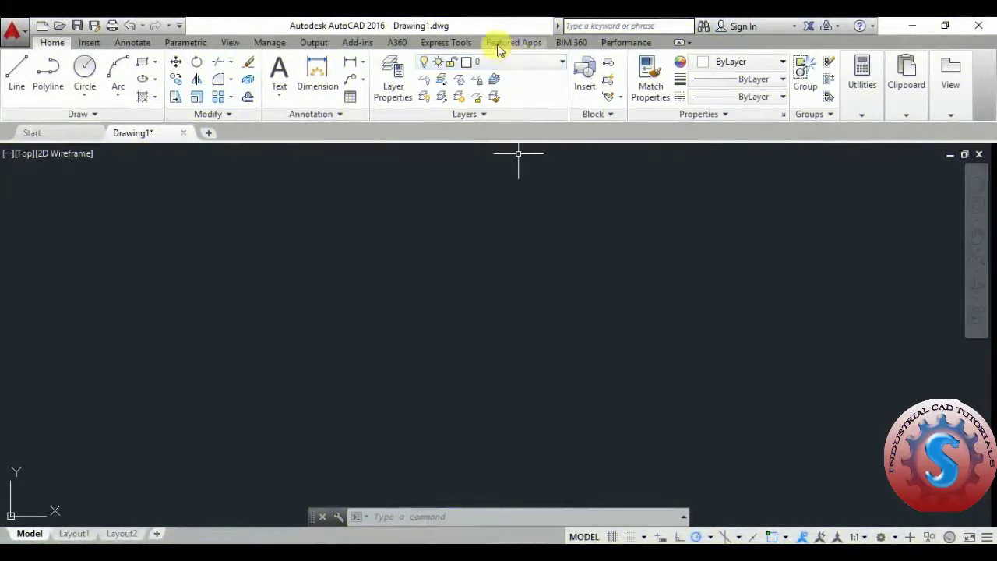
Step: Show the Express Tools ribbon commands and pan the empty Drawing1 view
left_click(443, 45)
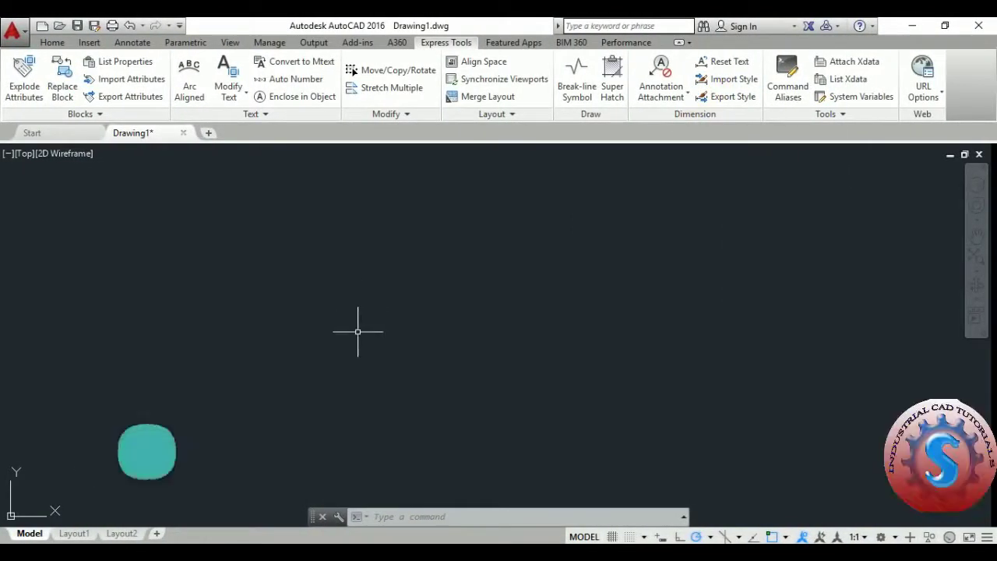
middle_click_drag(356, 330, 357, 330)
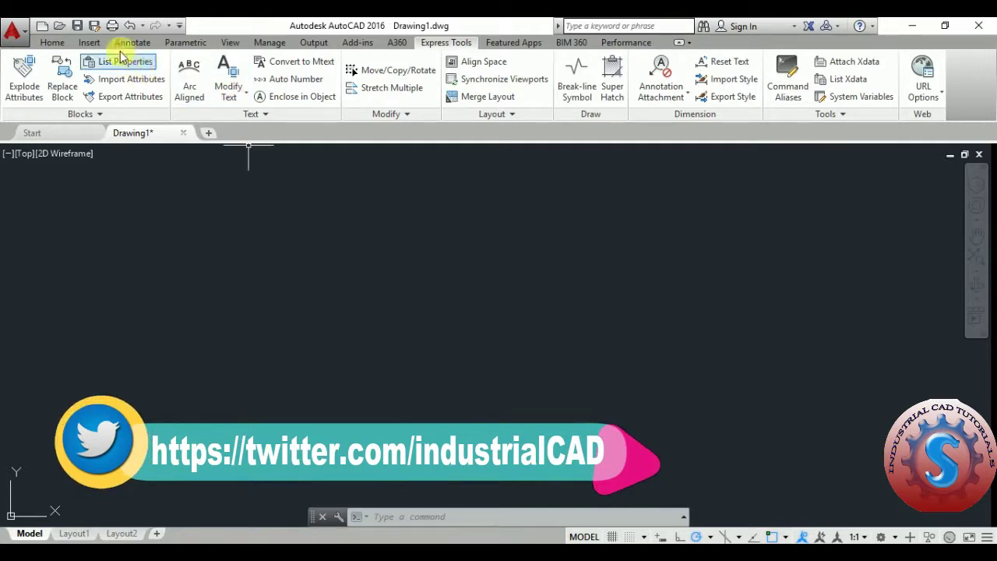
Step: Place a horizontal linear dimension reading 60,91 above two picked points and recentre it
left_click(89, 42)
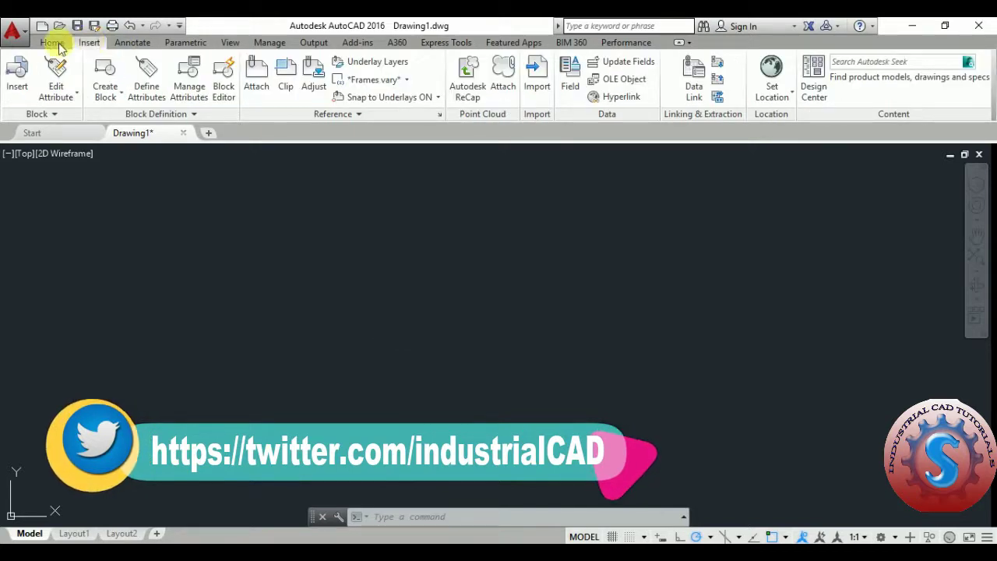
left_click(51, 42)
left_click(363, 68)
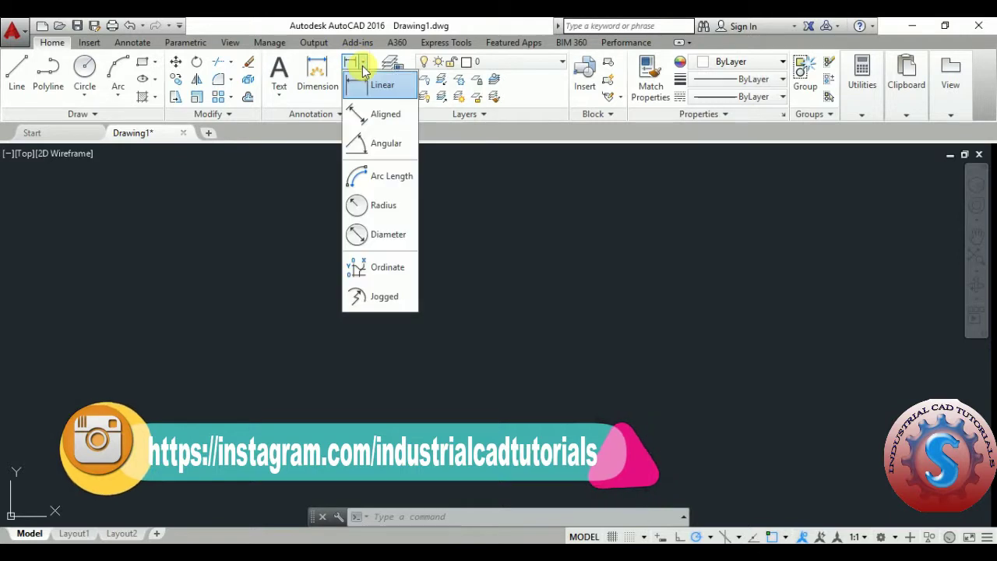
left_click(365, 81)
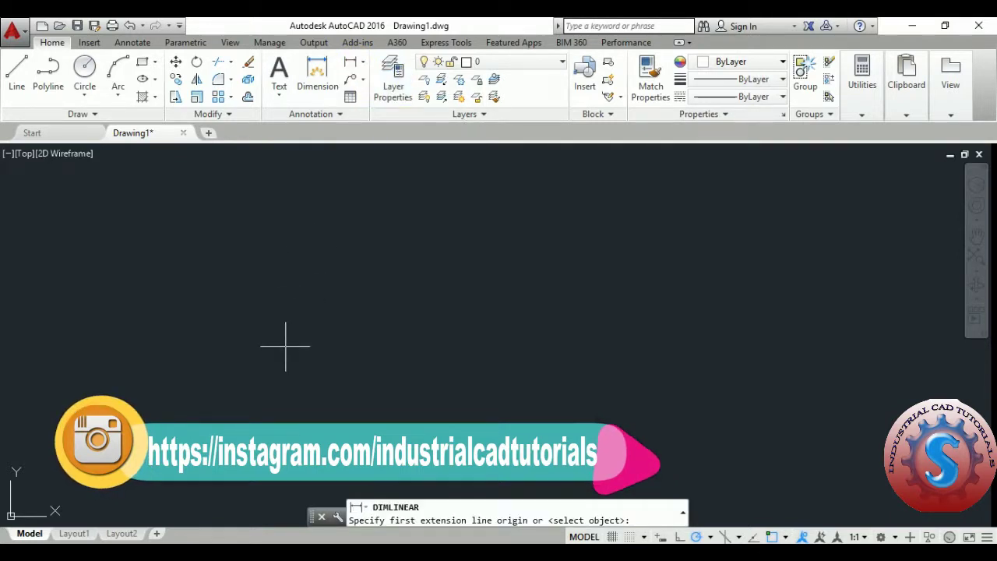
left_click(306, 298)
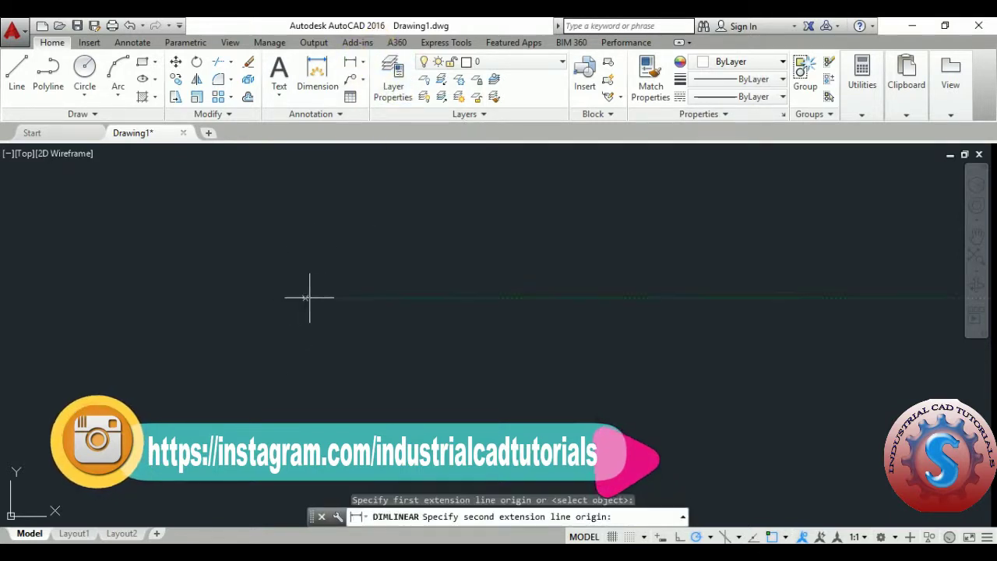
left_click(506, 297)
left_click(507, 271)
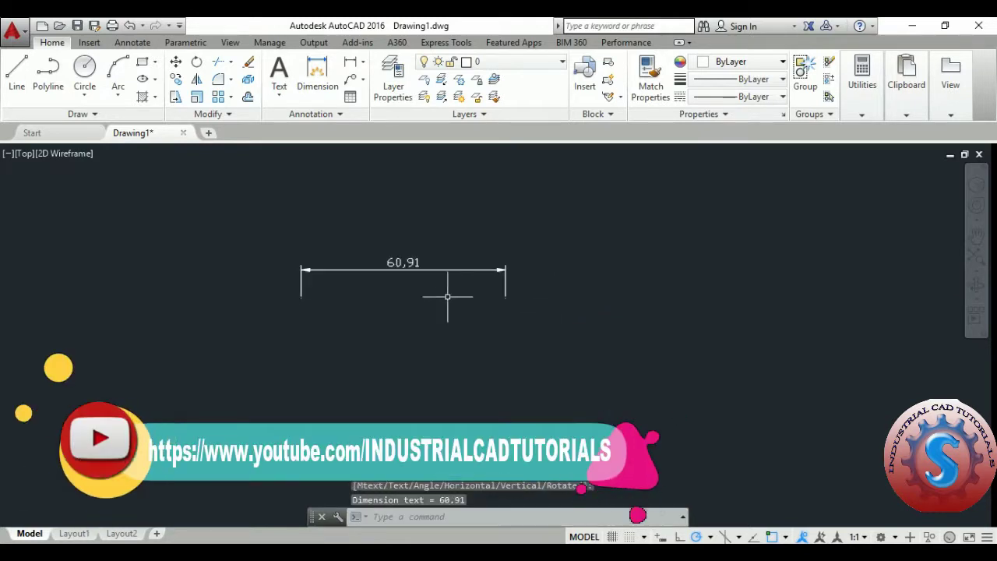
scroll(447, 296, "up", 4)
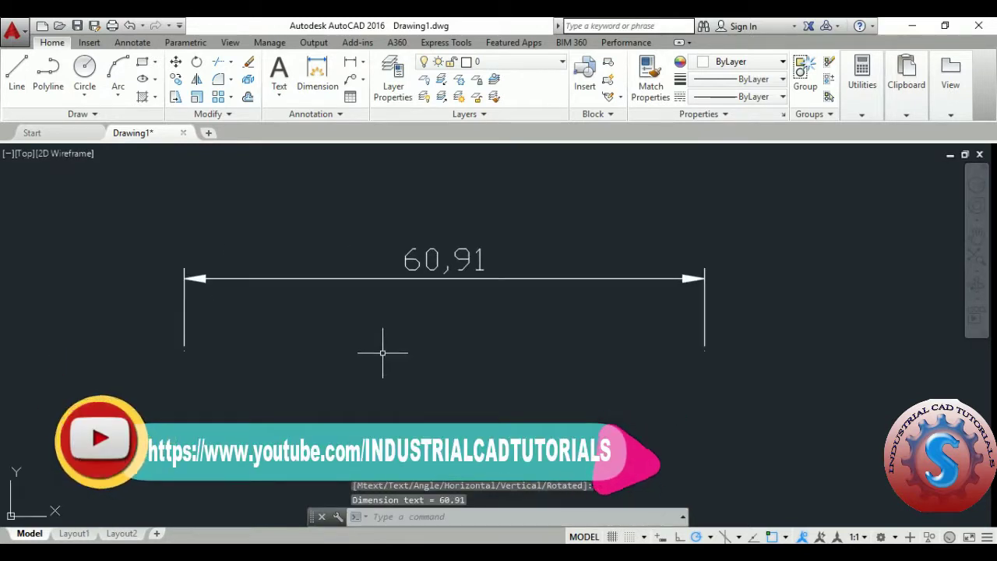
middle_click_drag(383, 352, 327, 283)
scroll(328, 298, "down", 4)
scroll(330, 311, "up", 2)
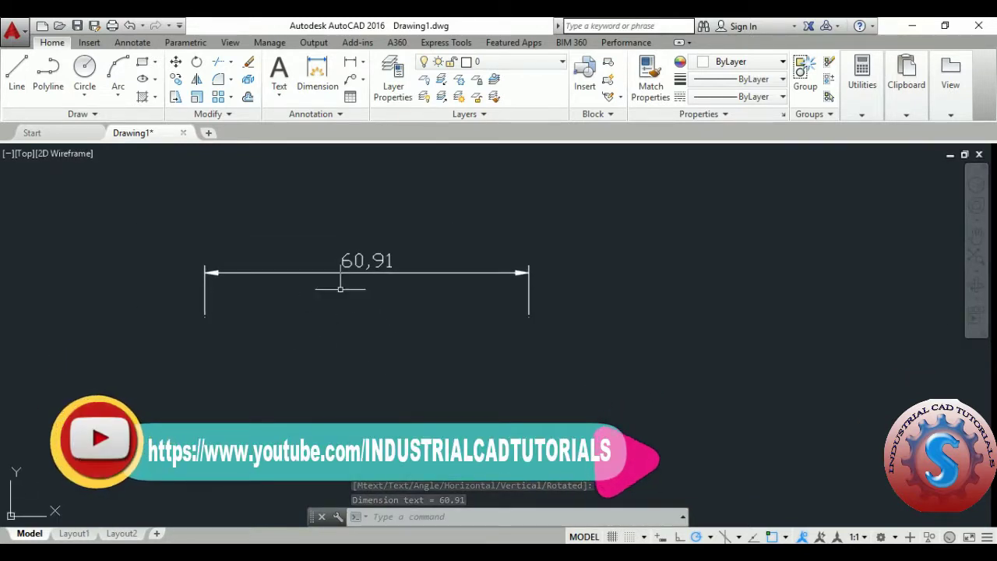
mouse_move(436, 292)
middle_mouse_down()
mouse_move(385, 295)
mouse_move(417, 288)
middle_mouse_up()
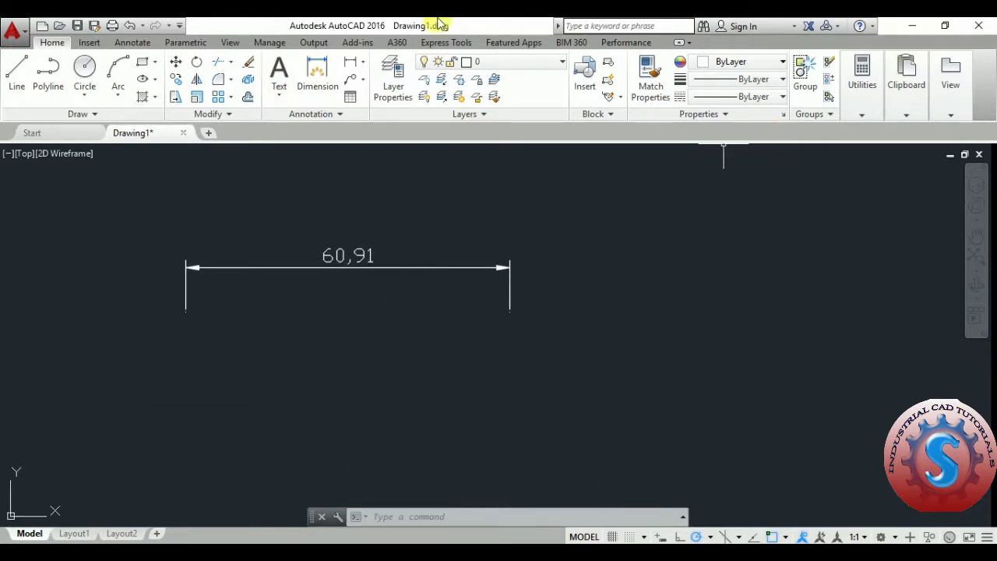
Step: Open Express Tools' Dimension Style Export and choose ISO-25 as the style to export
left_click(460, 43)
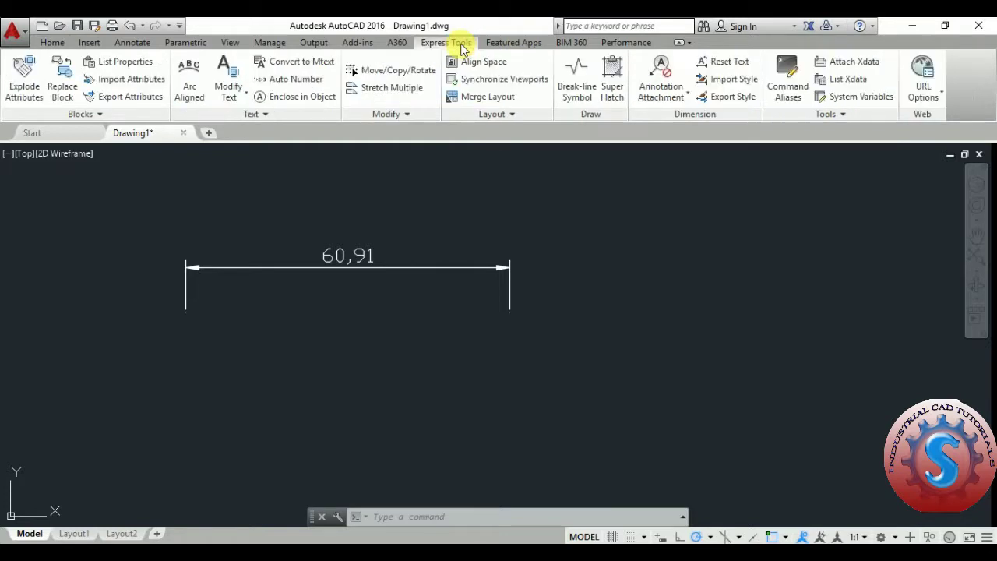
left_click(743, 102)
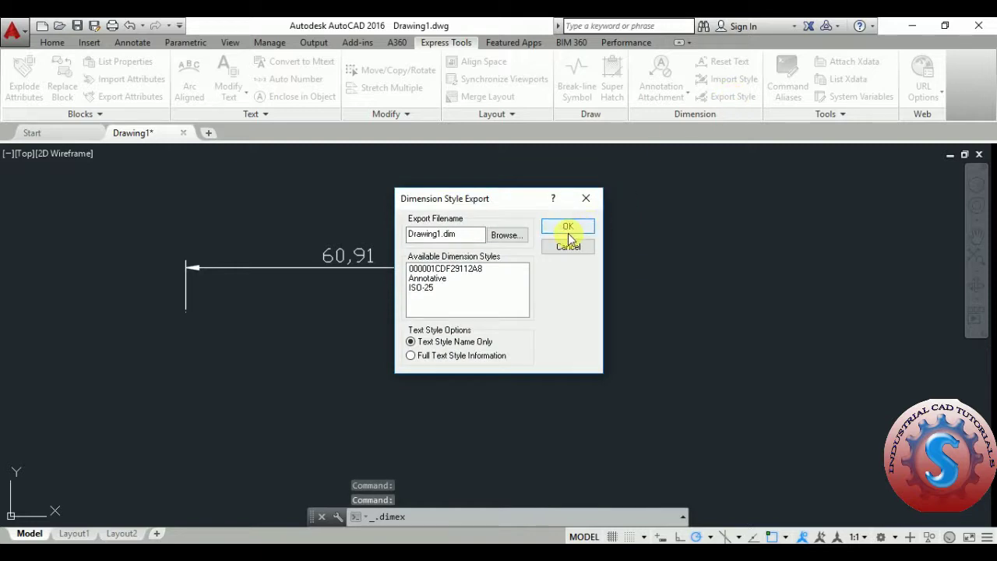
left_click(480, 271)
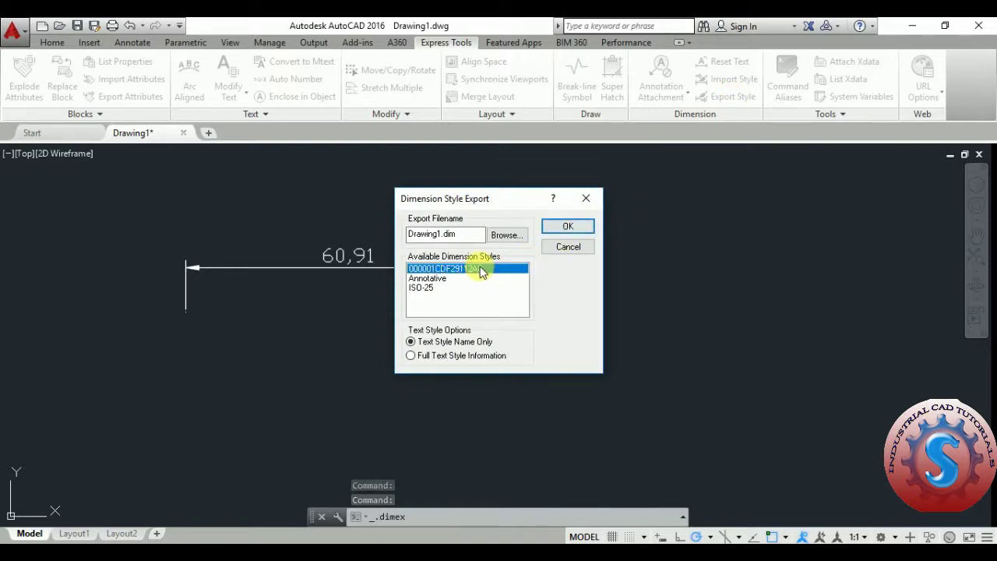
left_click(439, 279)
left_click(428, 288)
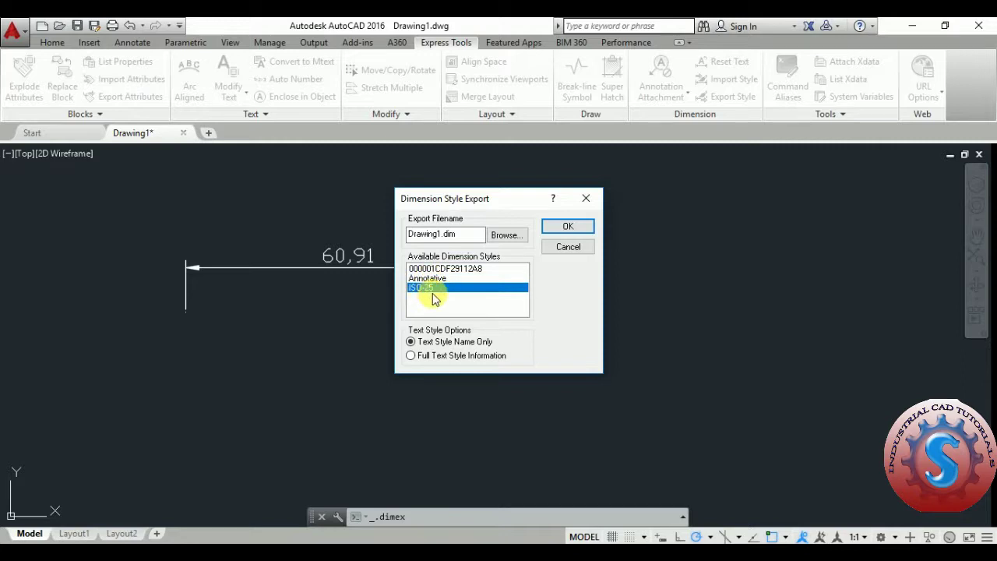
left_click(505, 235)
Step: Export ISO-25 to a new Drawing1.dim file on the Desktop, confirming its creation
key("Return")
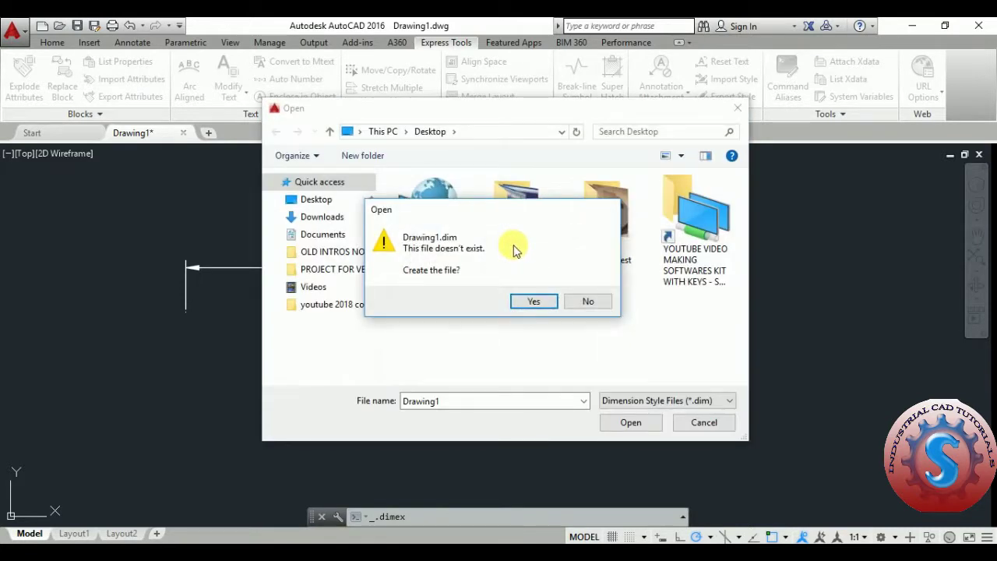
left_click(534, 302)
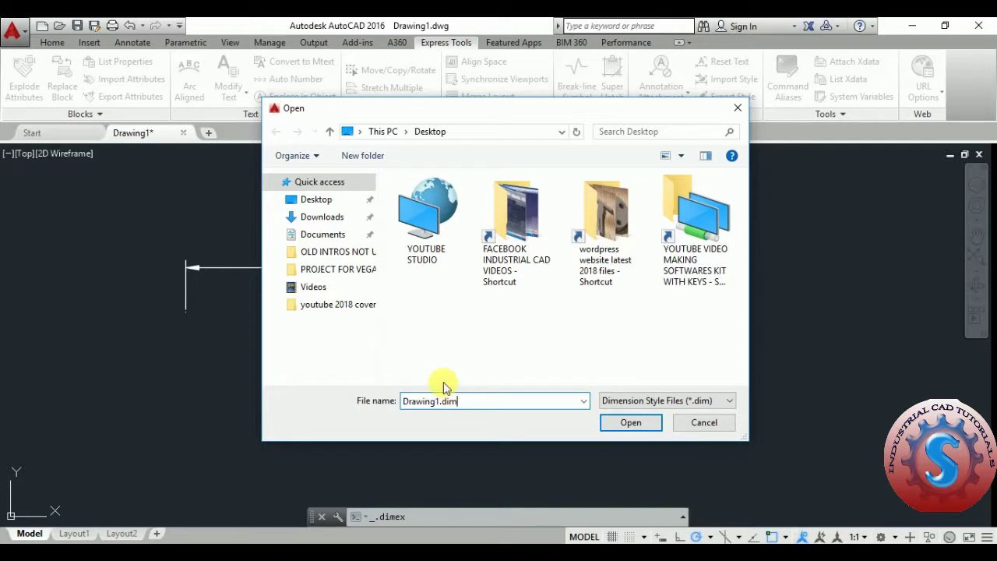
left_click(348, 201)
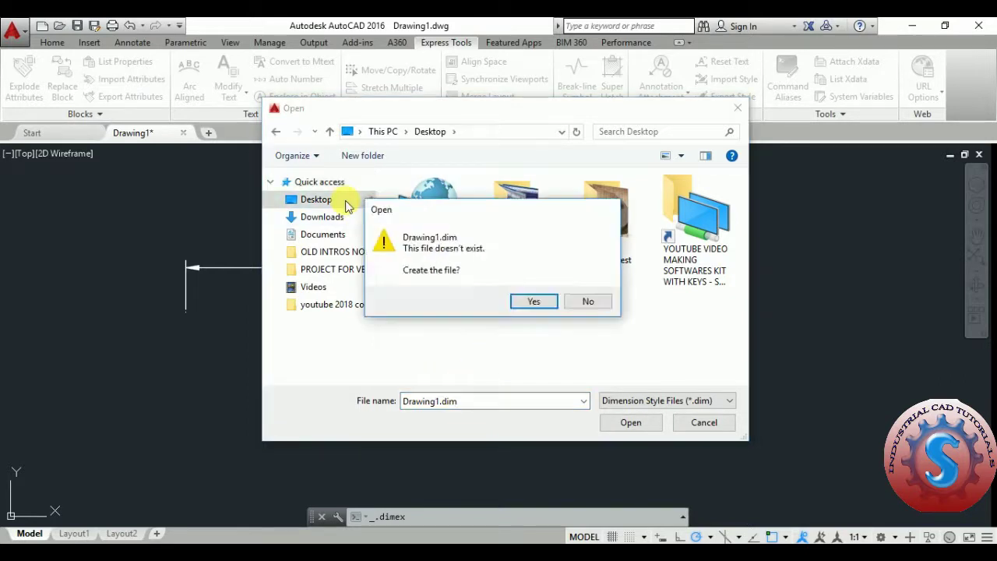
left_click(534, 304)
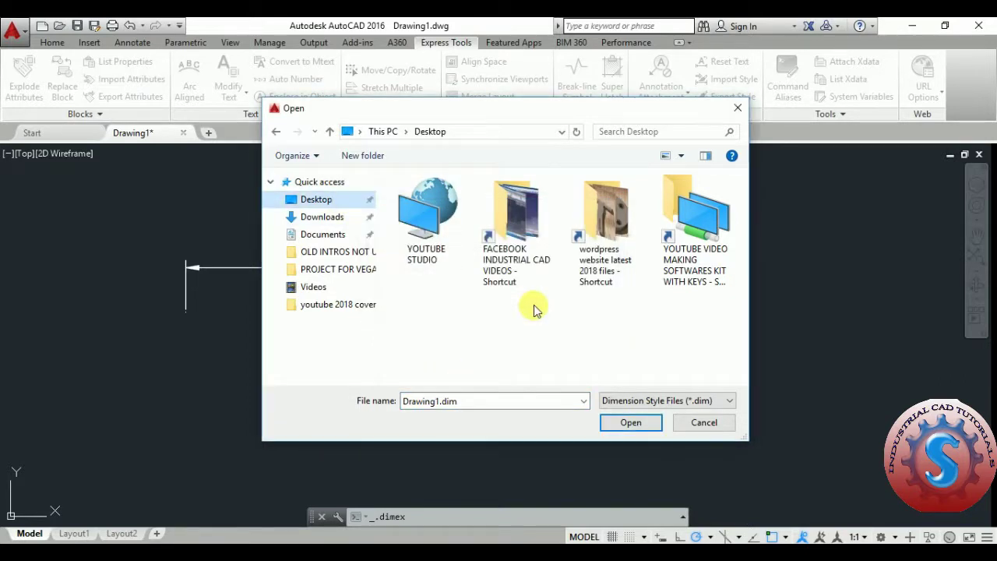
left_click(644, 425)
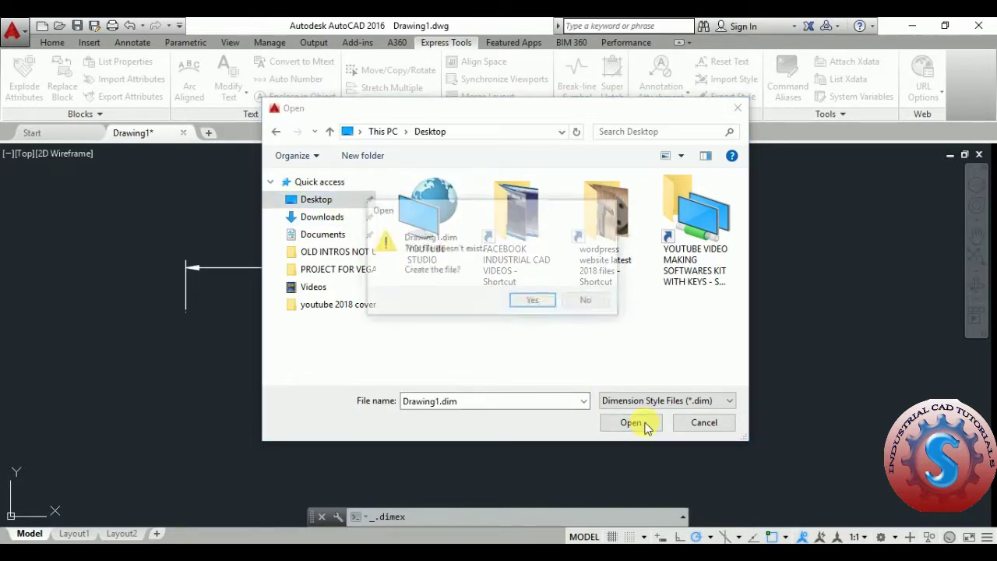
left_click(533, 303)
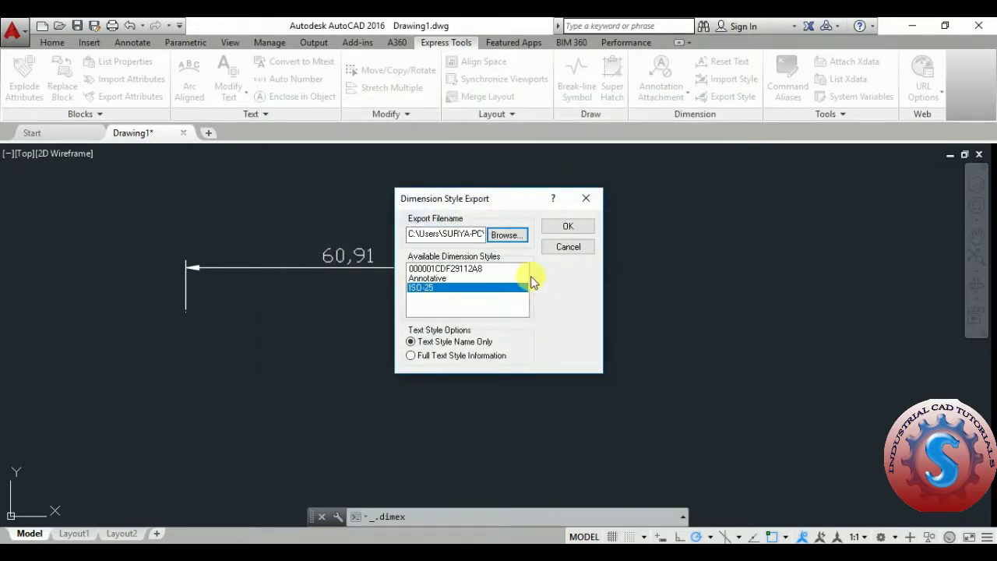
left_click(570, 226)
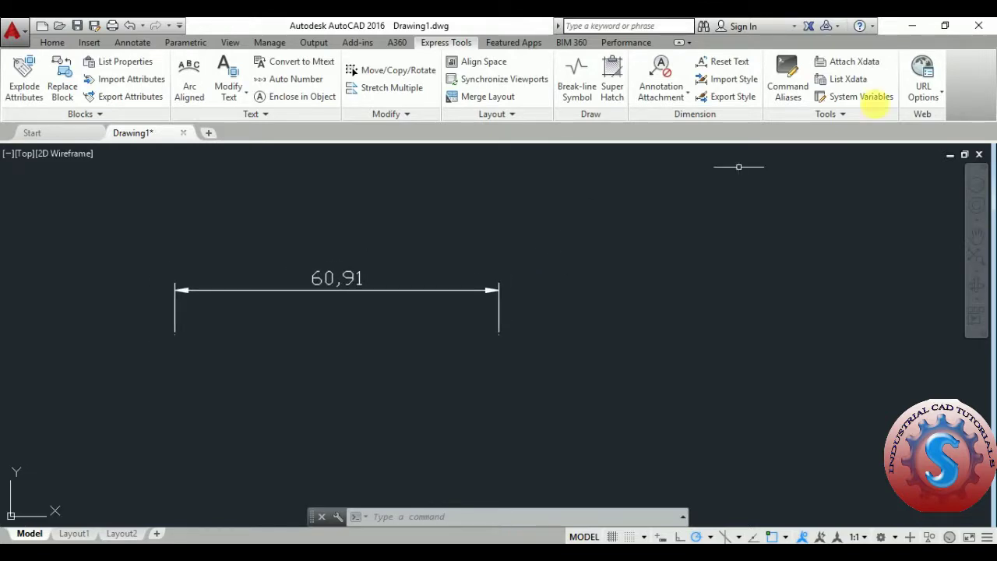
left_click(913, 29)
left_click_drag(137, 433, 309, 174)
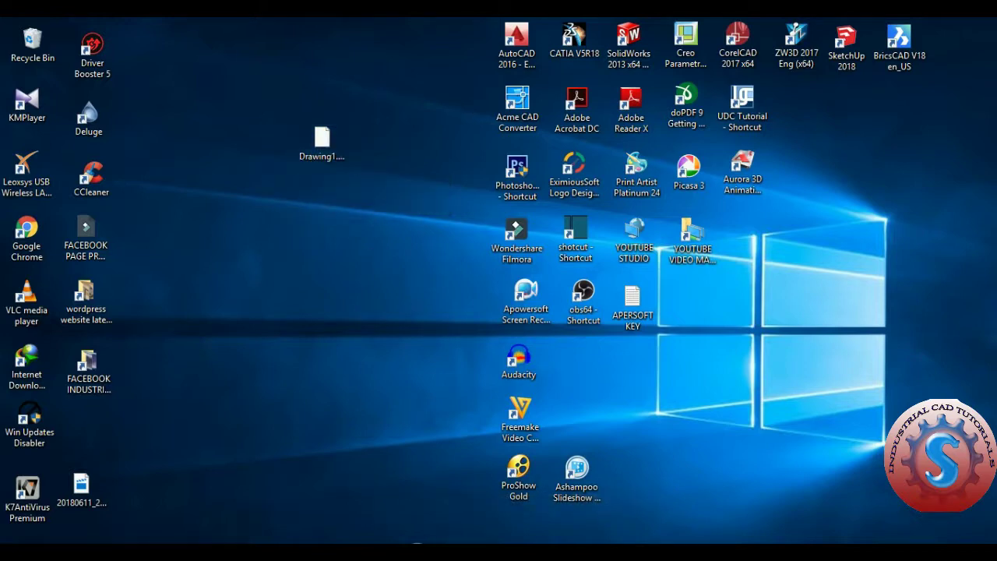
key("alt+Tab")
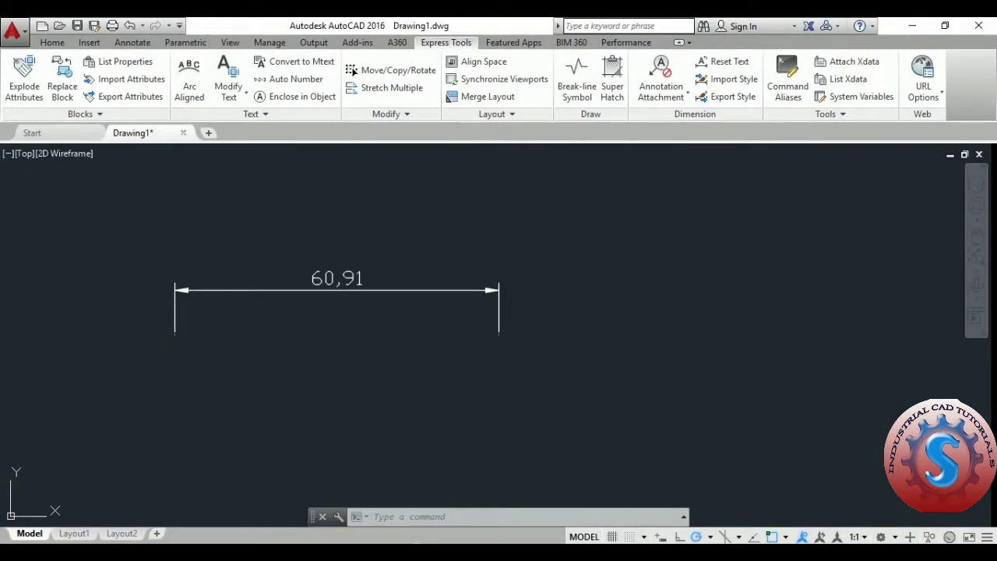
Step: Import dimension styles from Desktop's Drawing1.dim with Keep Existing Style selected
left_click(733, 82)
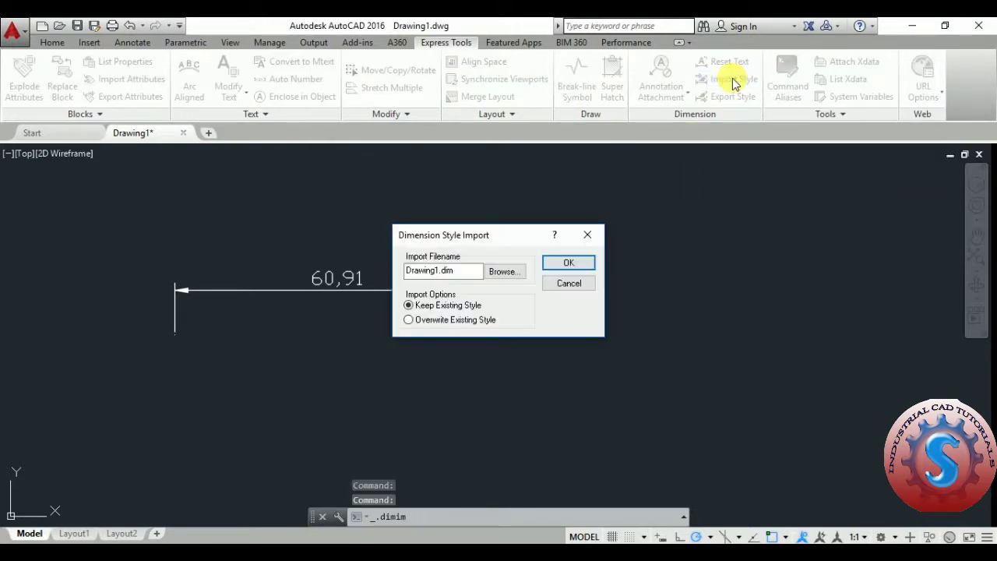
left_click(503, 272)
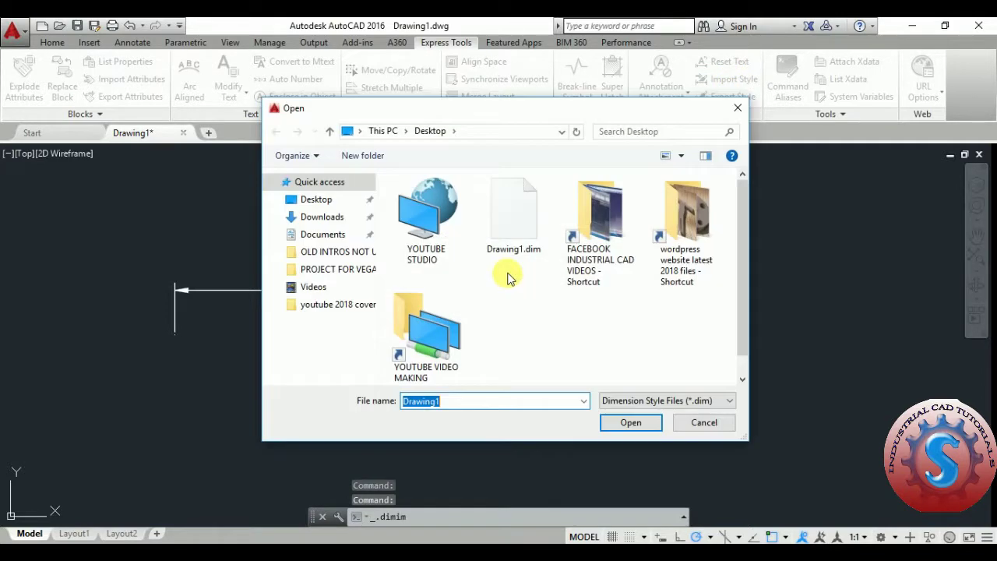
left_click(308, 200)
left_click(522, 207)
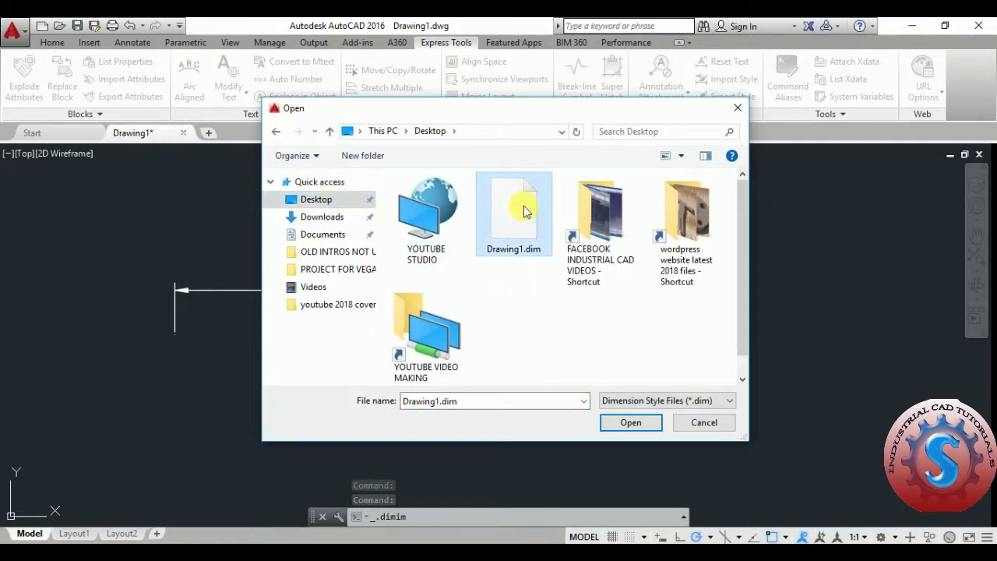
left_click(631, 422)
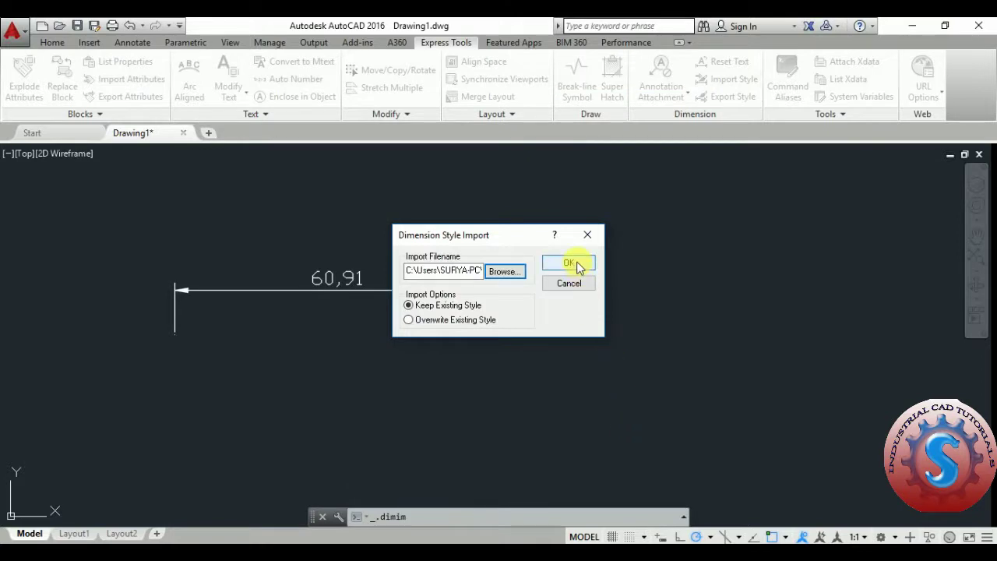
left_click(577, 265)
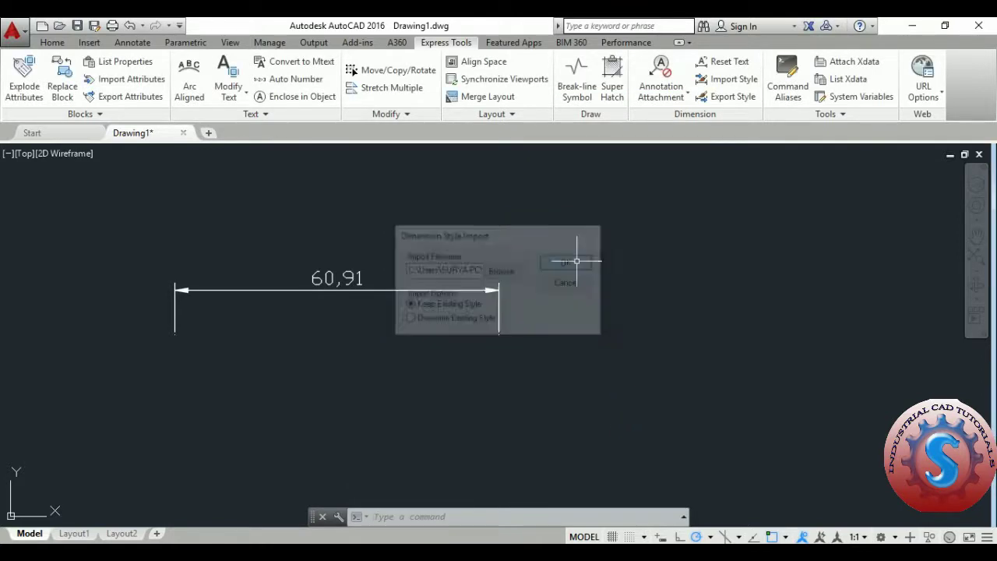
mouse_move(569, 278)
middle_mouse_down()
mouse_move(522, 341)
mouse_move(537, 316)
middle_mouse_up()
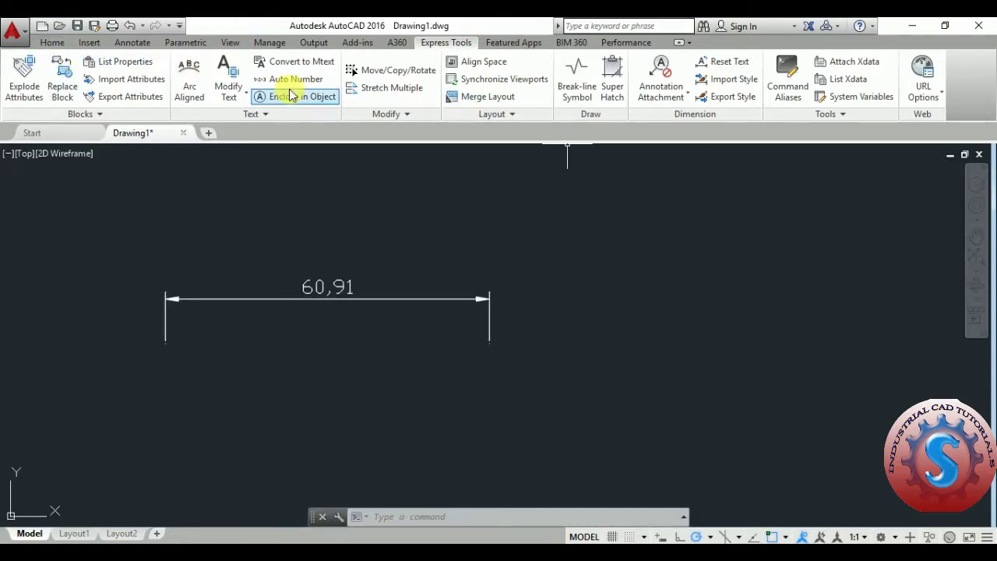
Step: Open the Dimension Style Manager and compare previews of 000001CD851E9B68 and 000001CDF29112A8
left_click(132, 42)
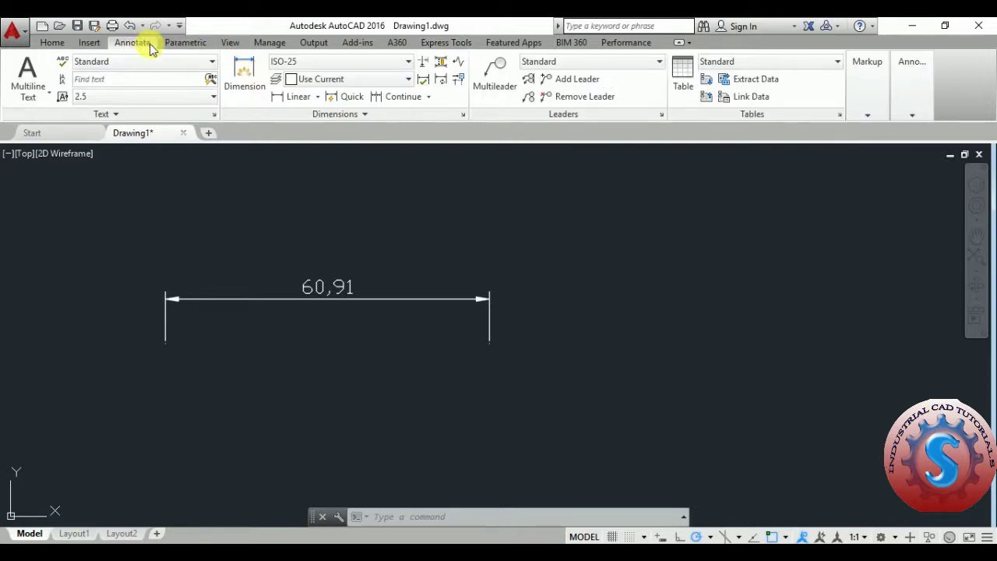
left_click(464, 117)
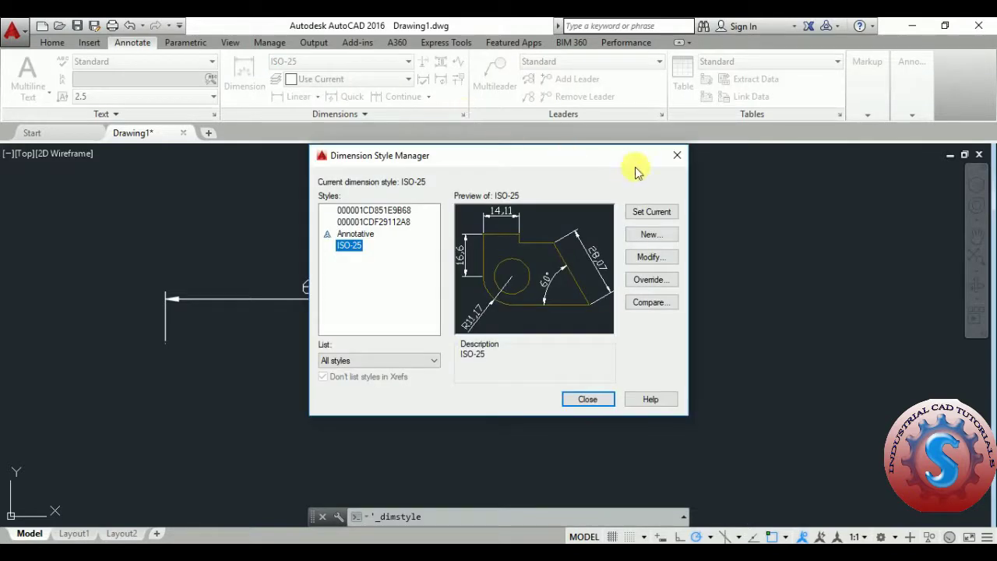
left_click(374, 211)
left_click(373, 222)
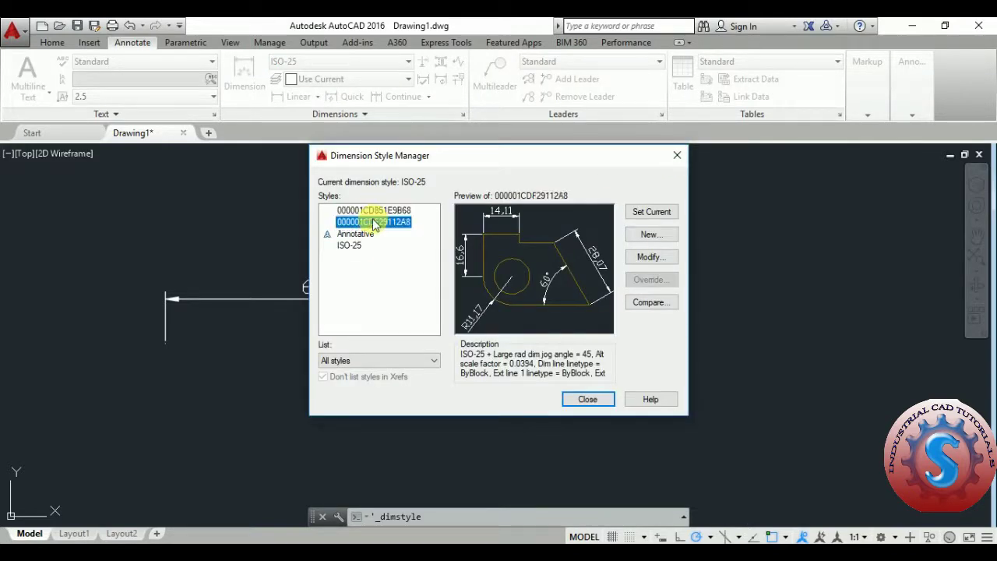
left_click(377, 210)
left_click(376, 223)
left_click(374, 211)
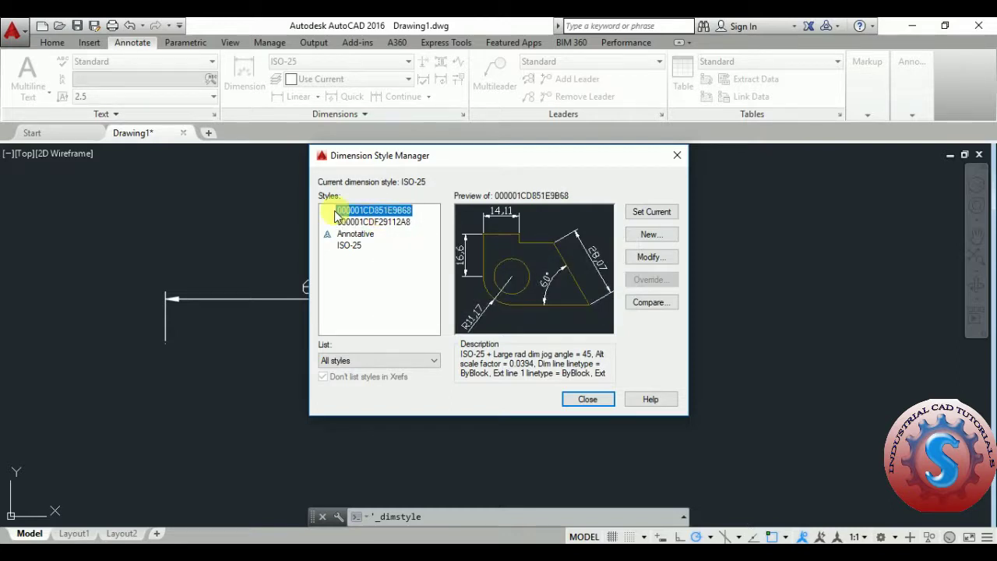
Step: Delete style 000001CDF29112A8, then select 000001CD851E9B68
right_click(384, 225)
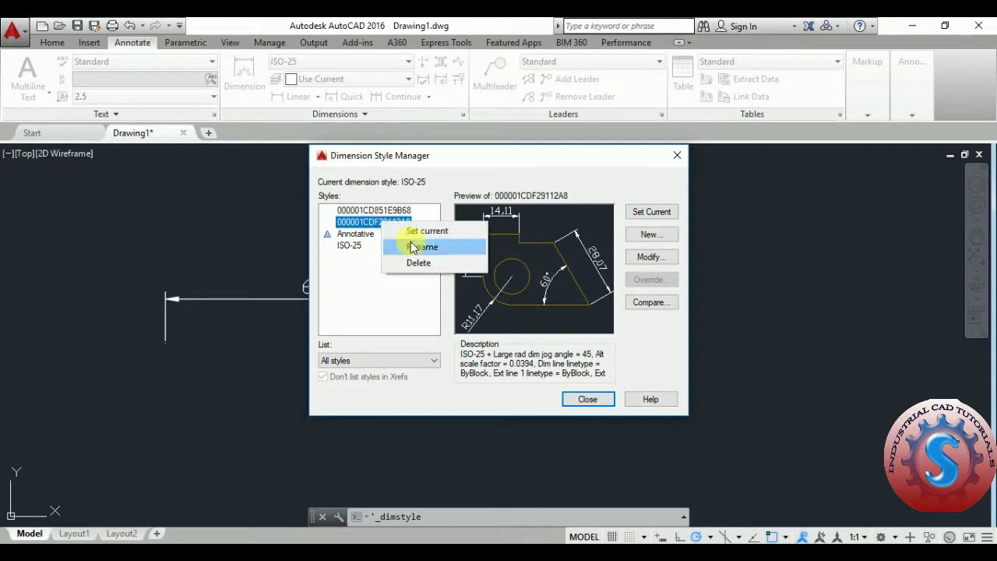
left_click(417, 265)
left_click(528, 297)
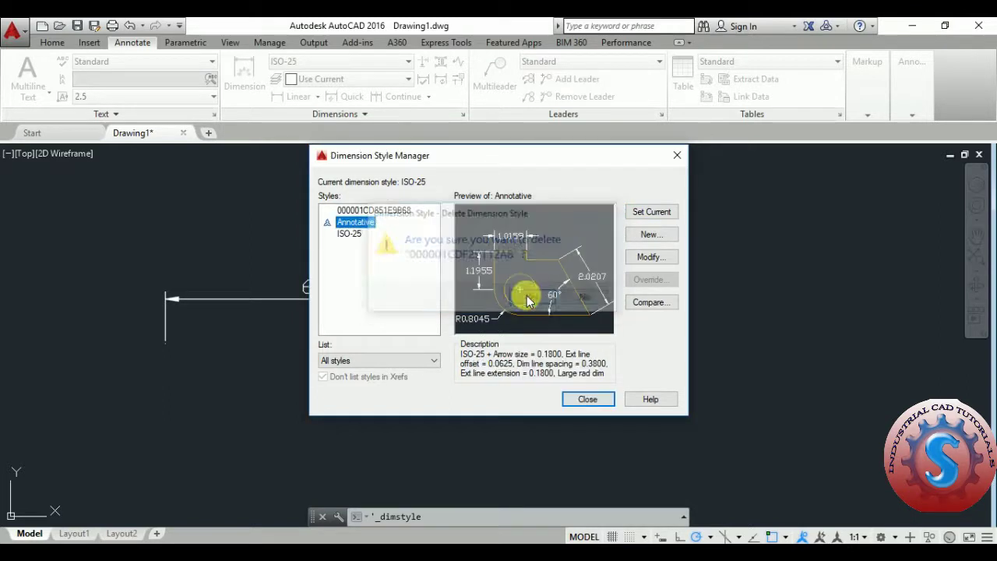
left_click(352, 211)
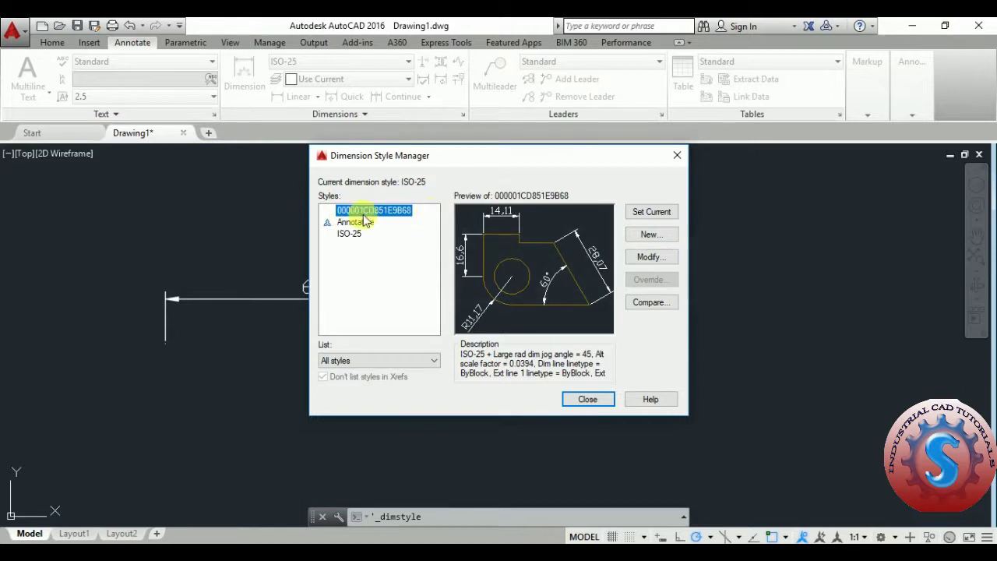
left_click(408, 359)
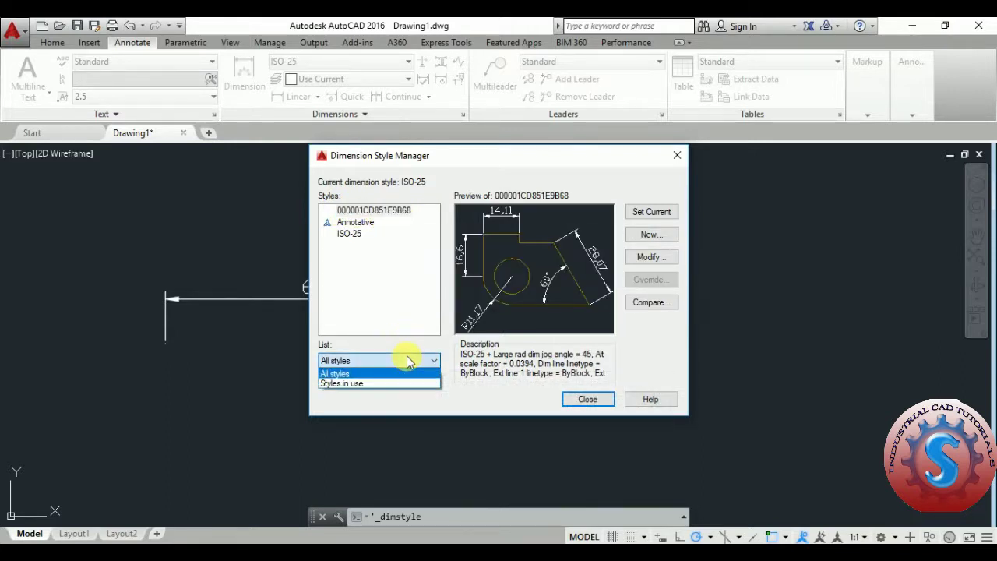
left_click(377, 384)
left_click(373, 360)
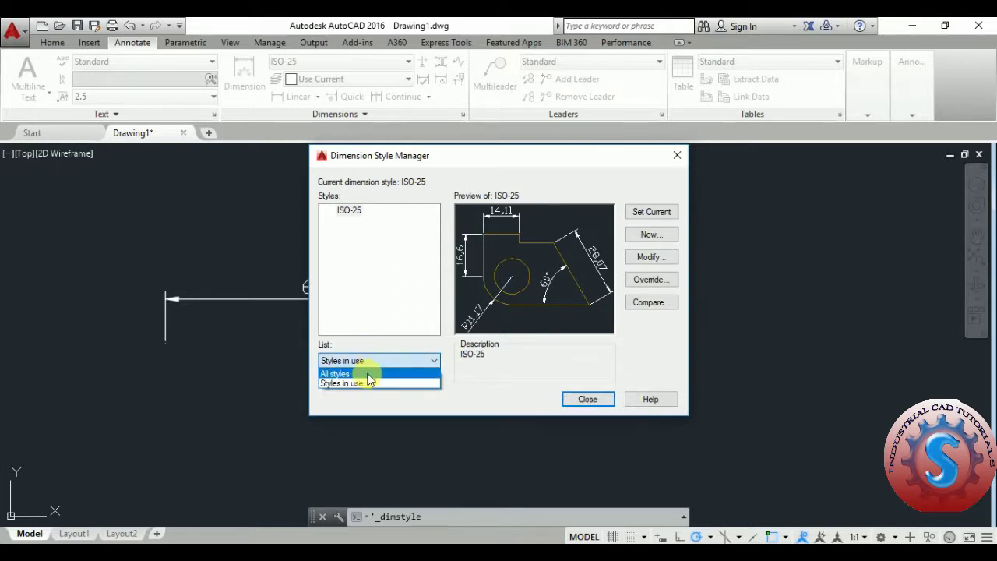
left_click(370, 372)
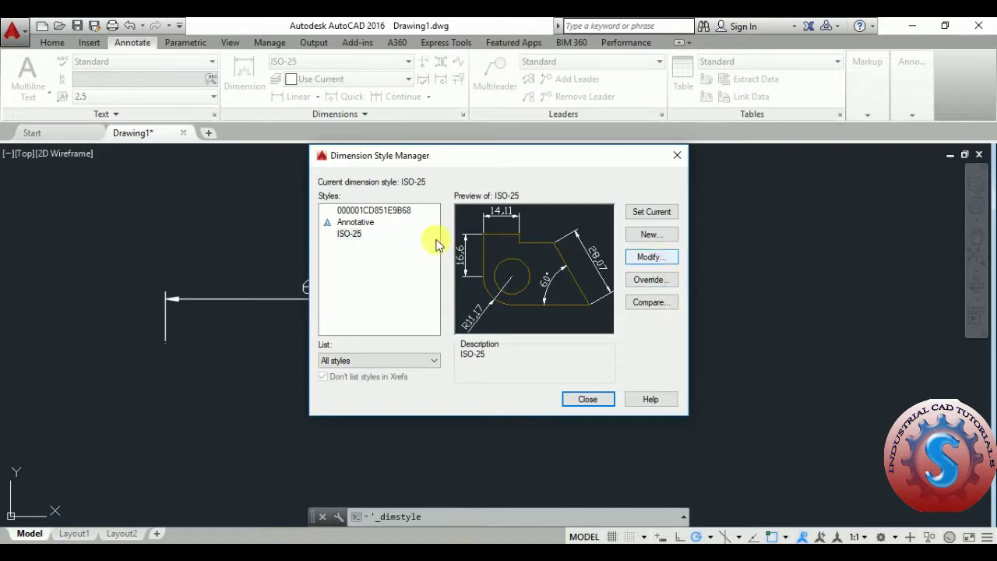
left_click(399, 210)
left_click(651, 258)
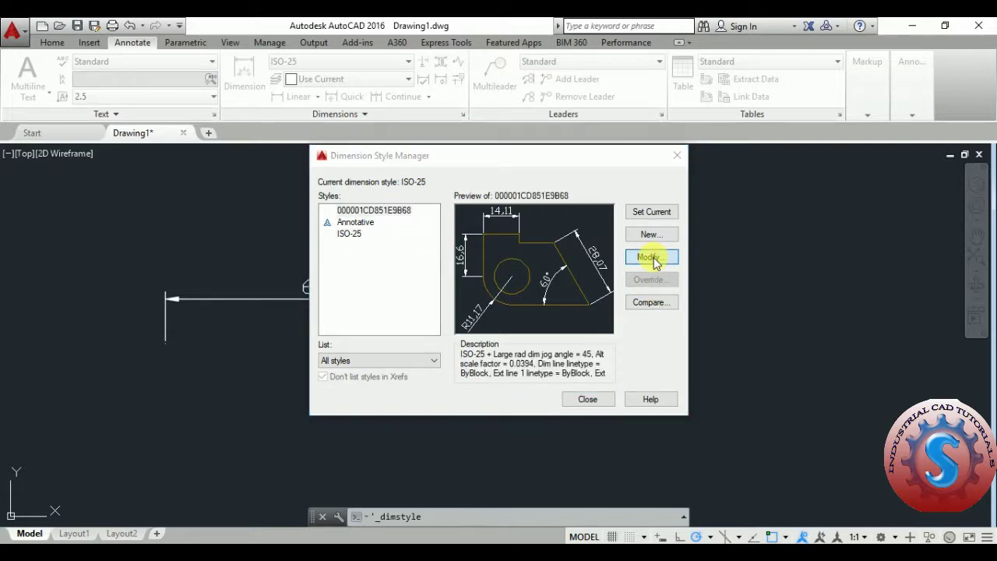
left_click(245, 109)
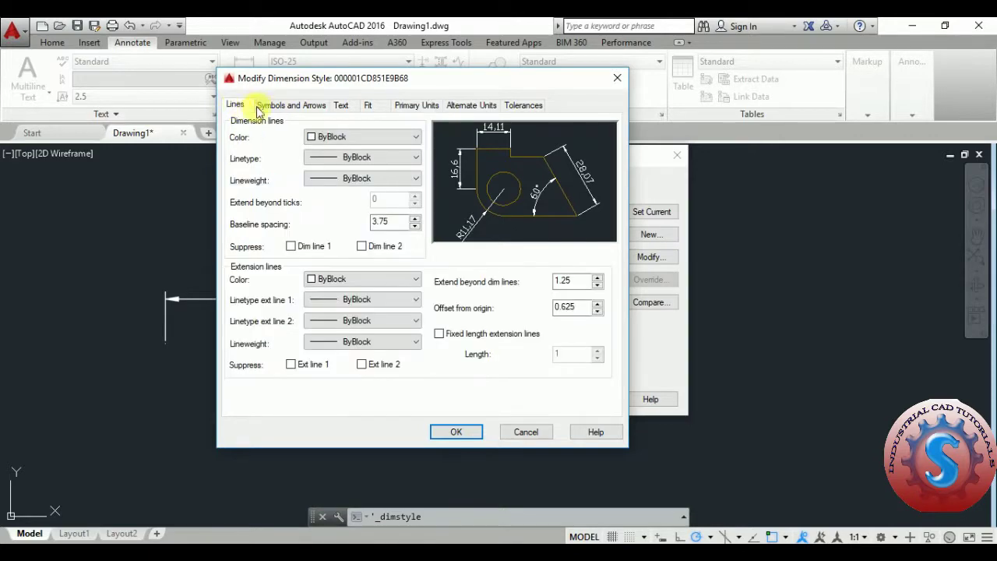
left_click(285, 105)
left_click(341, 105)
left_click(368, 106)
left_click(418, 105)
left_click(475, 105)
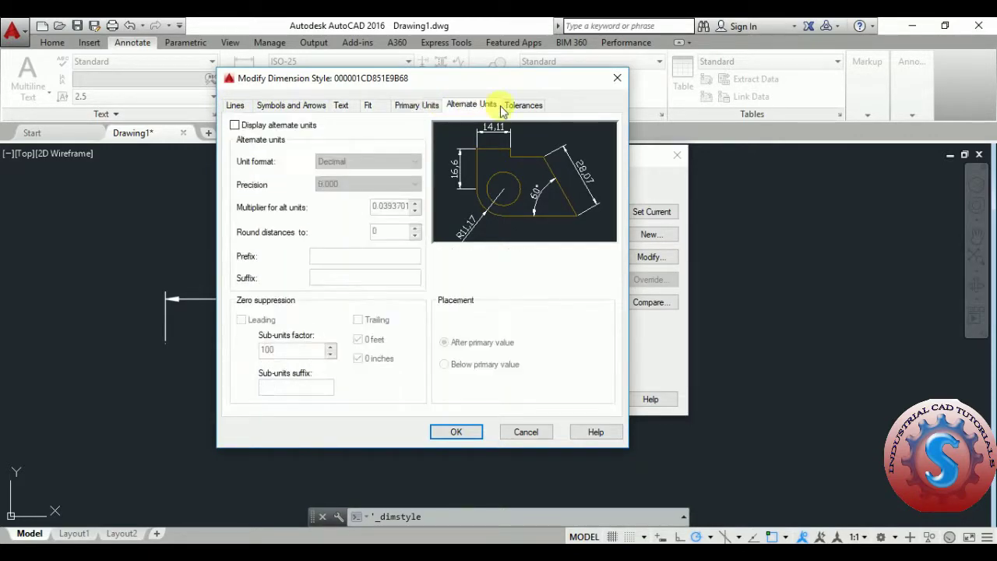
left_click(524, 105)
left_click(617, 78)
left_click(413, 211)
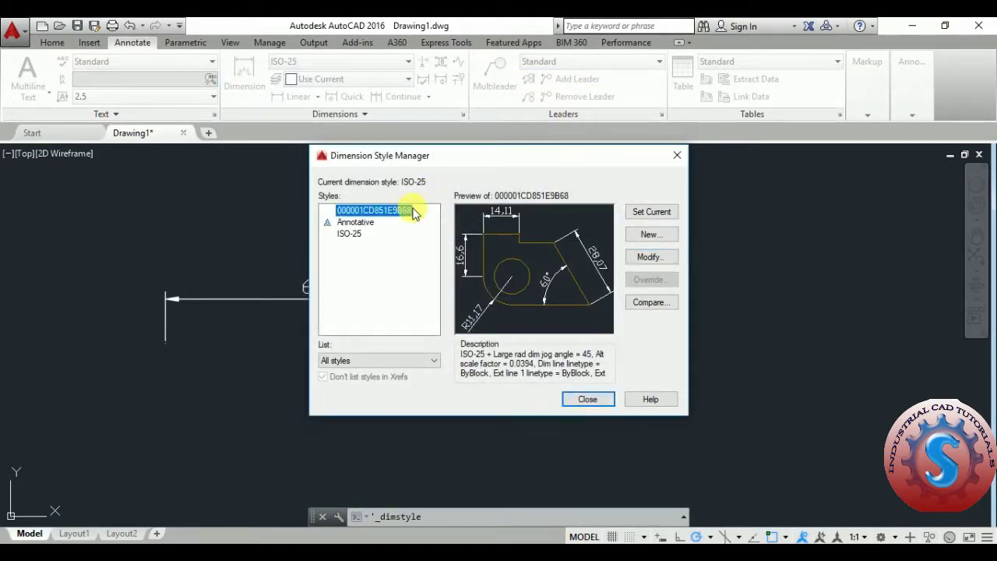
Step: Delete style 000001CD851E9B68 and close the manager, leaving Annotative and ISO-25
right_click(387, 212)
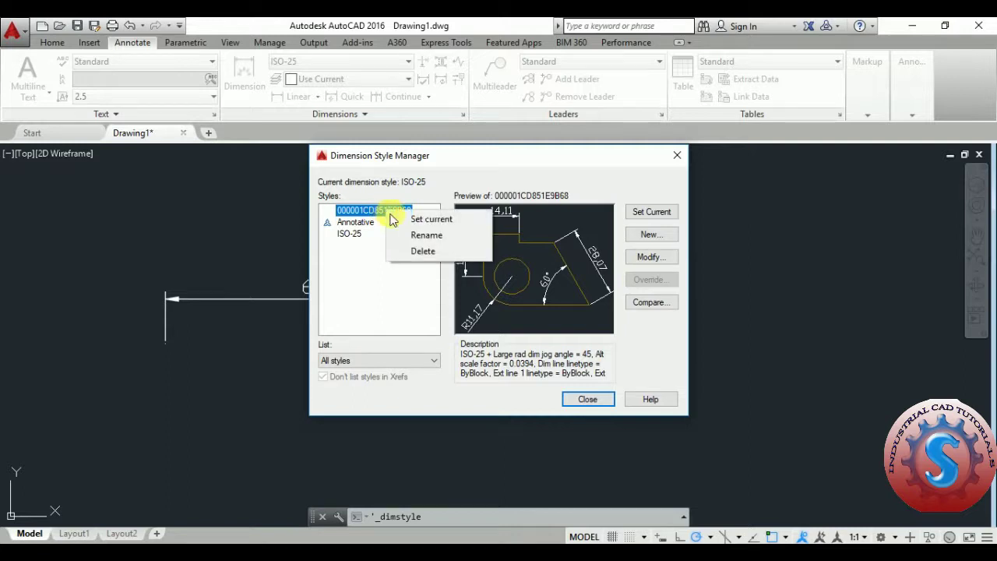
left_click(425, 253)
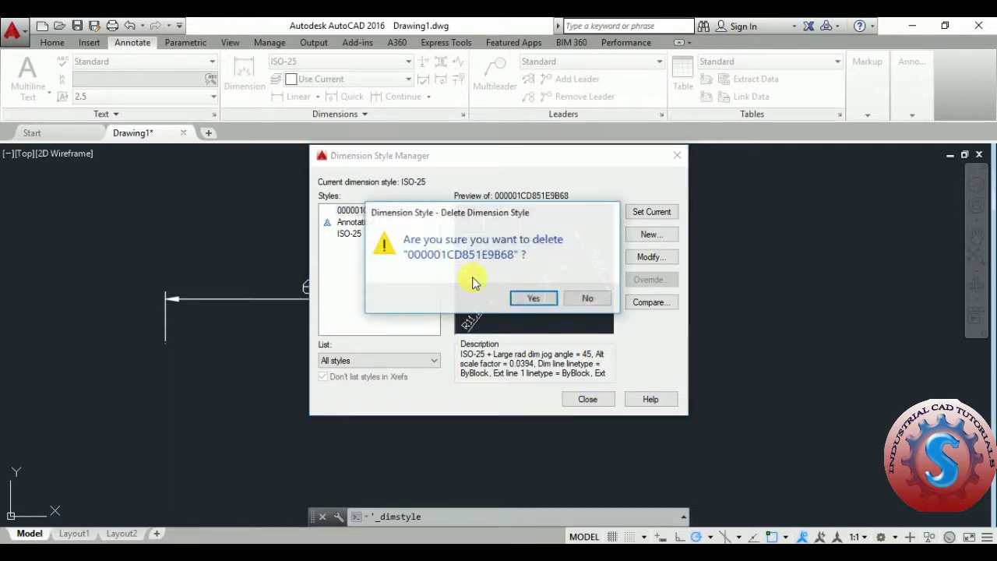
left_click(529, 298)
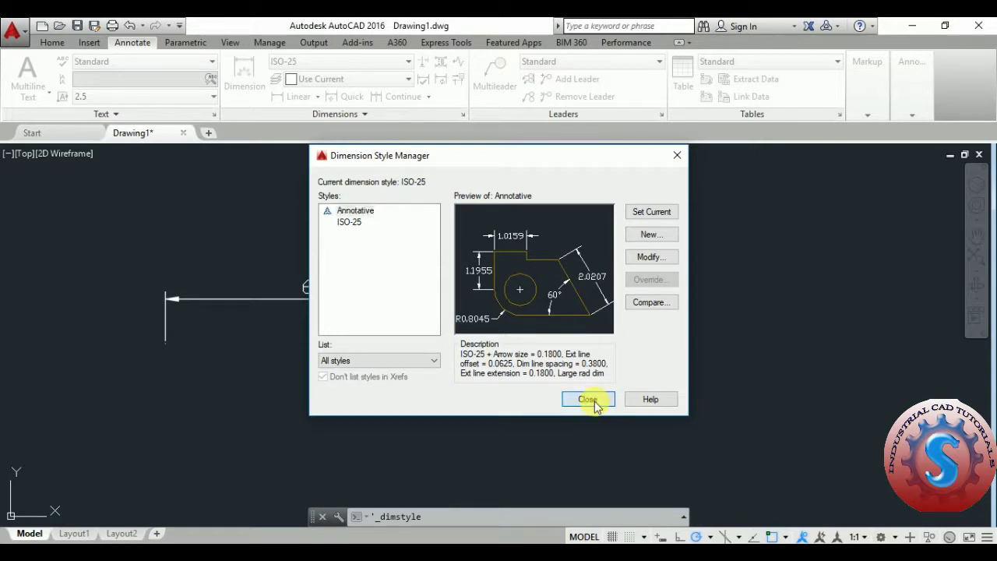
left_click(588, 400)
mouse_move(457, 362)
middle_mouse_down()
mouse_move(525, 367)
mouse_move(501, 373)
middle_mouse_up()
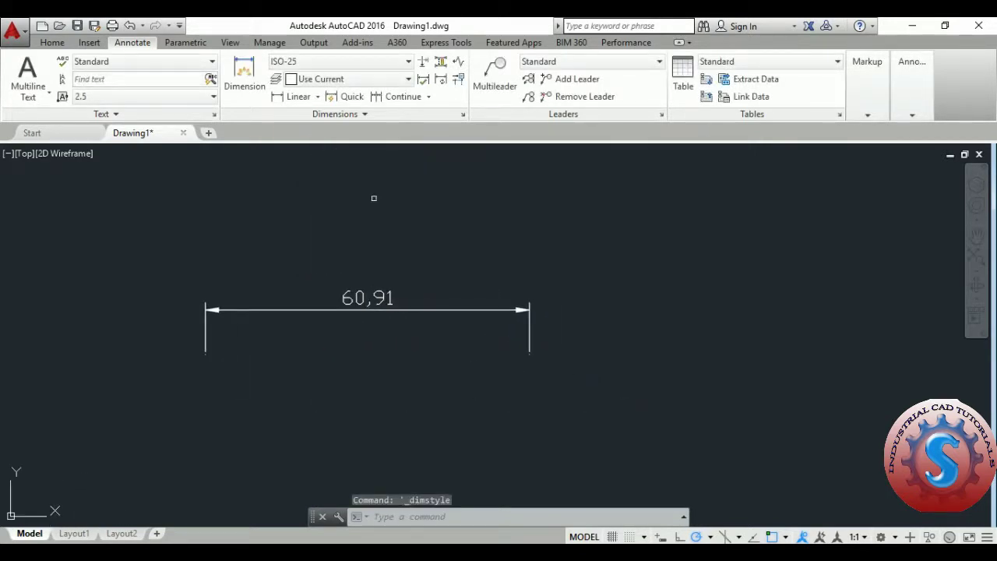
Step: Re-import styles from Desktop's Drawing1.dim via Express Tools, keeping existing styles
left_click(462, 45)
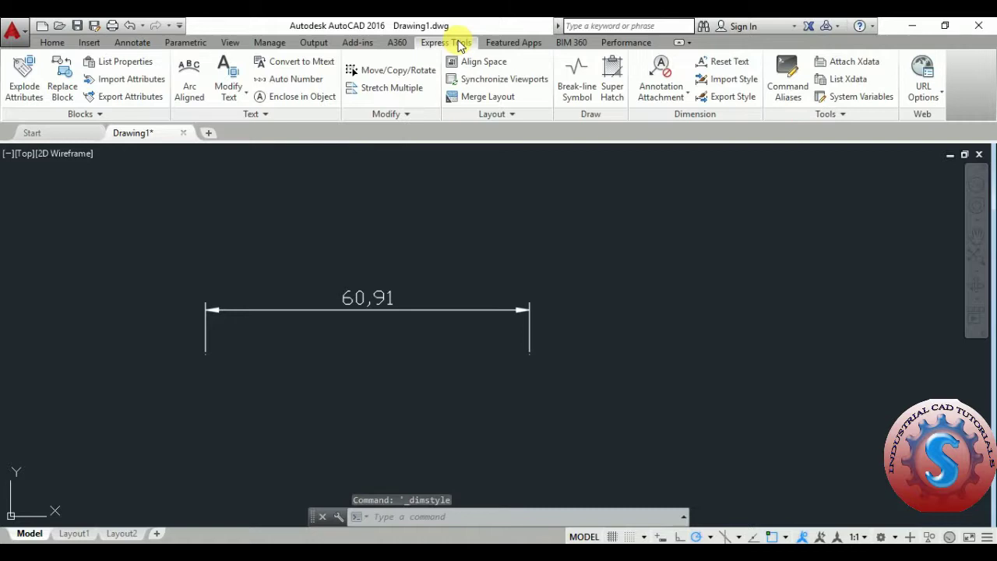
left_click(732, 80)
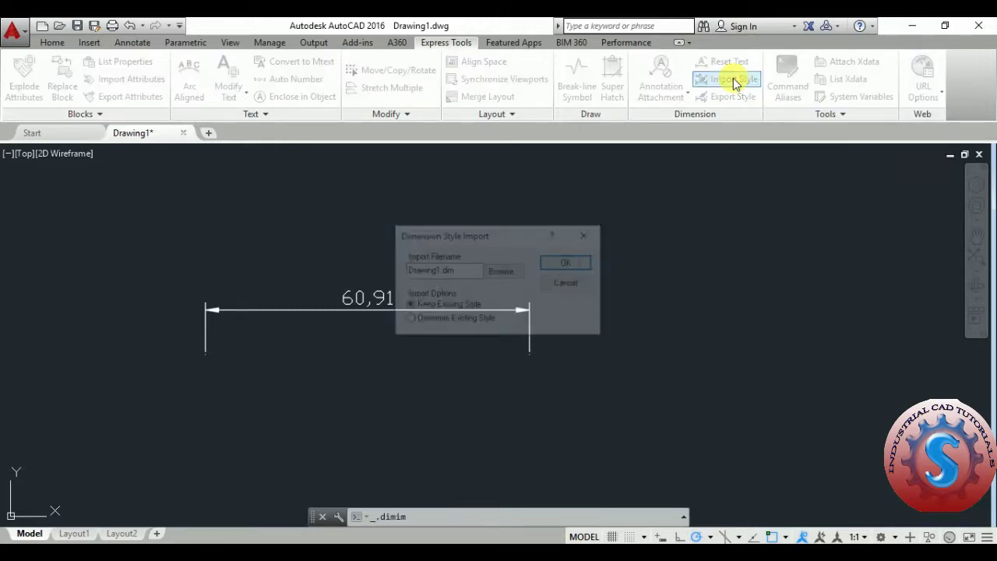
left_click(513, 272)
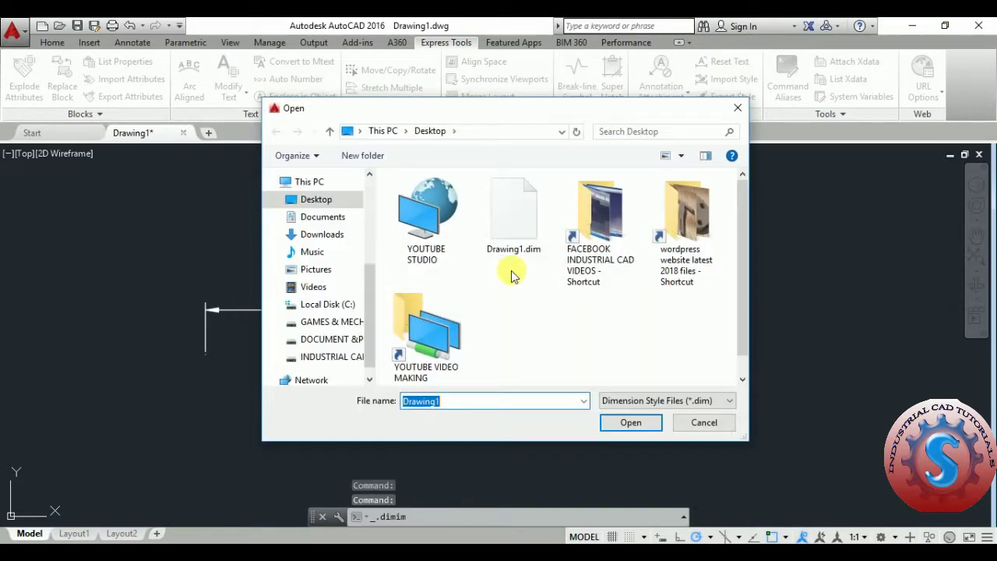
left_click(514, 230)
left_click(633, 423)
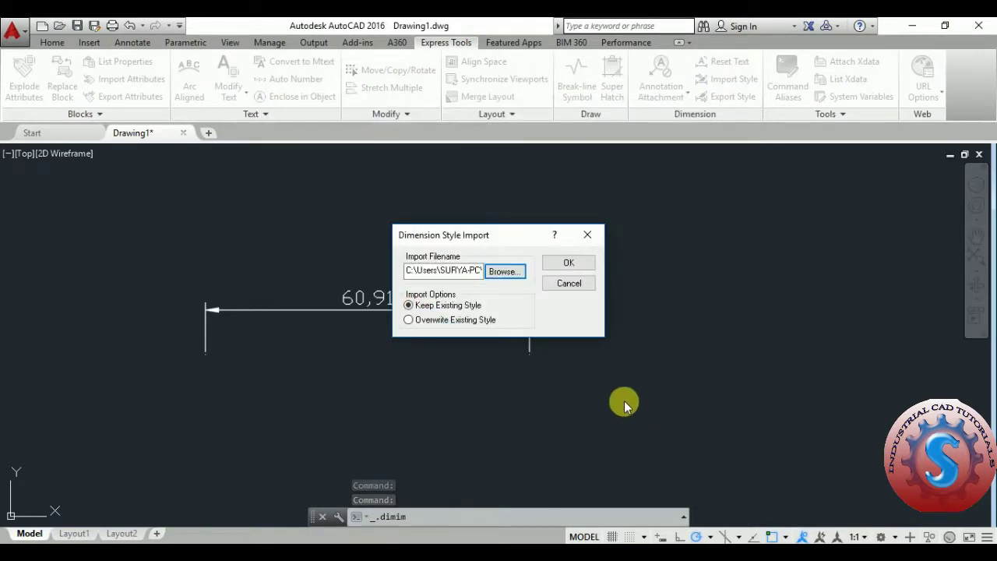
left_click(575, 261)
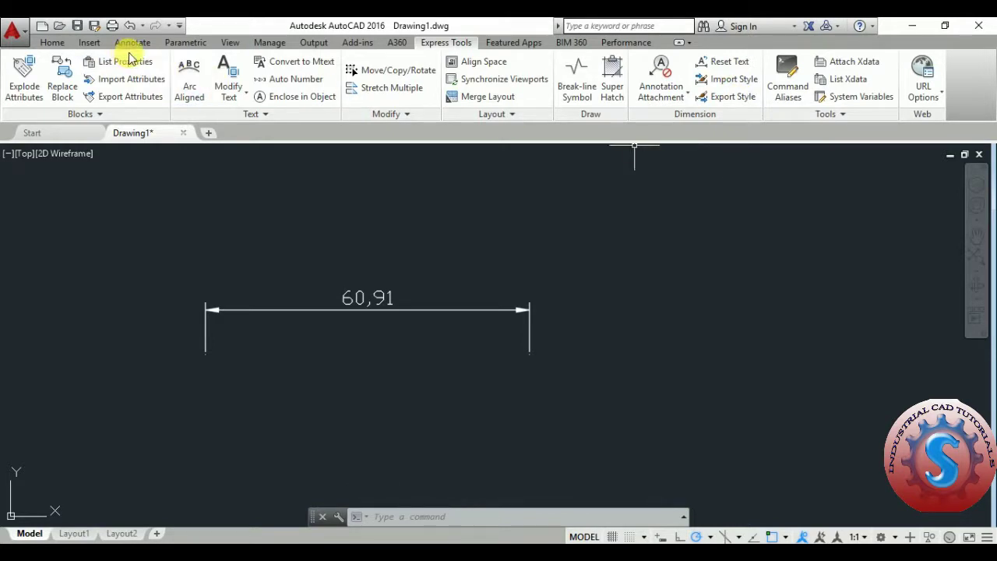
Step: Open the Dimension Style Manager with the D command and select restored style 000001CD851E9B68
left_click(385, 524)
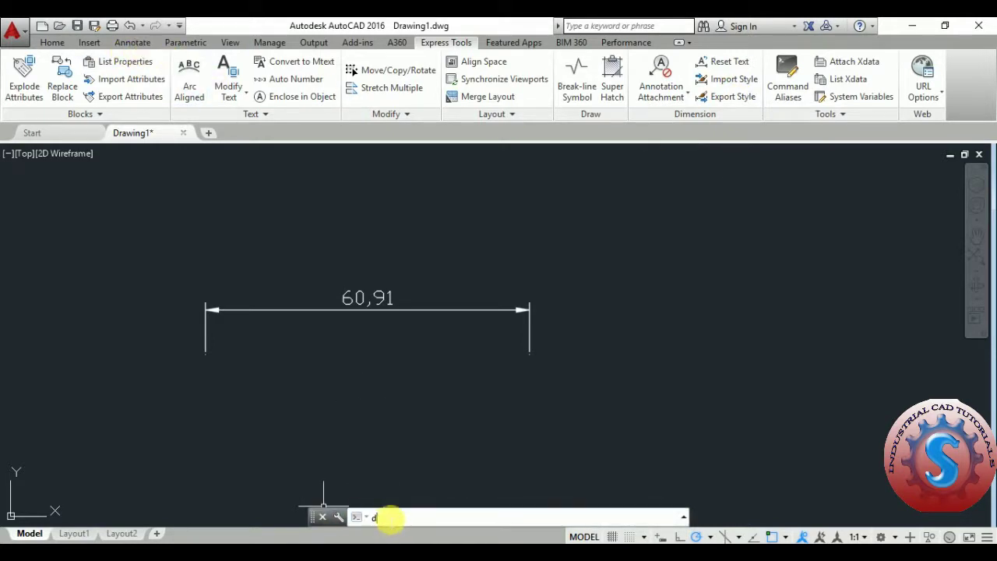
type("d")
key("Return")
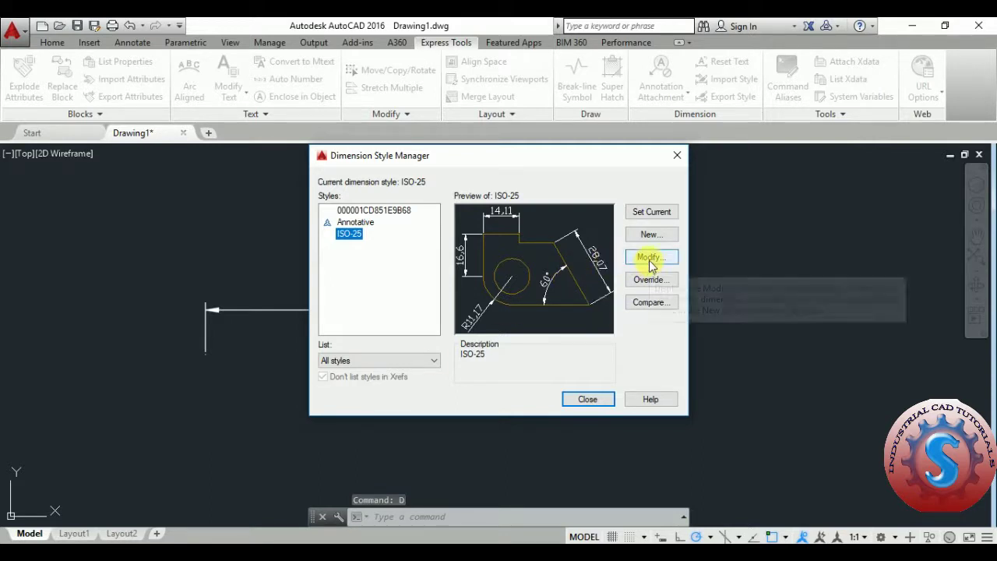
left_click(379, 211)
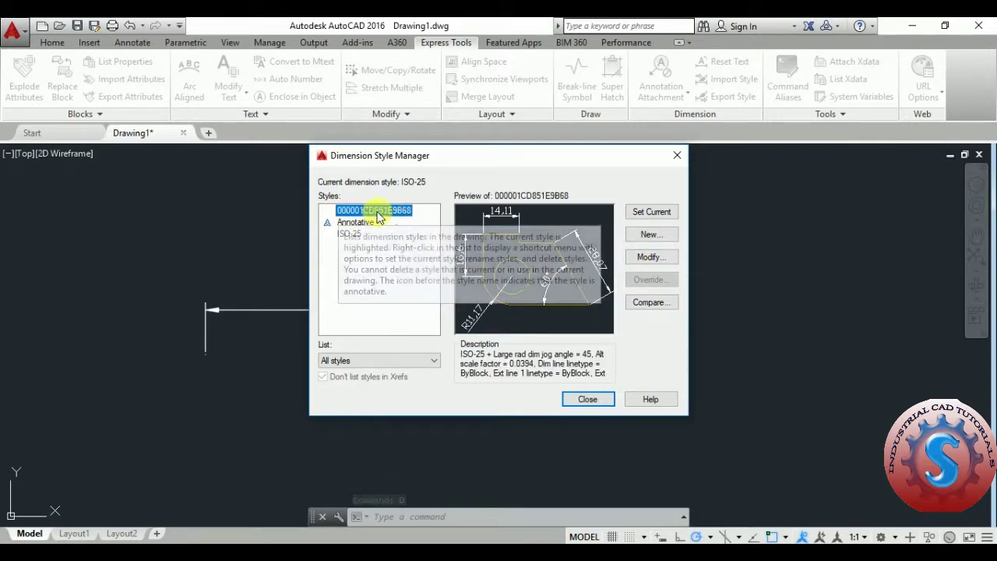